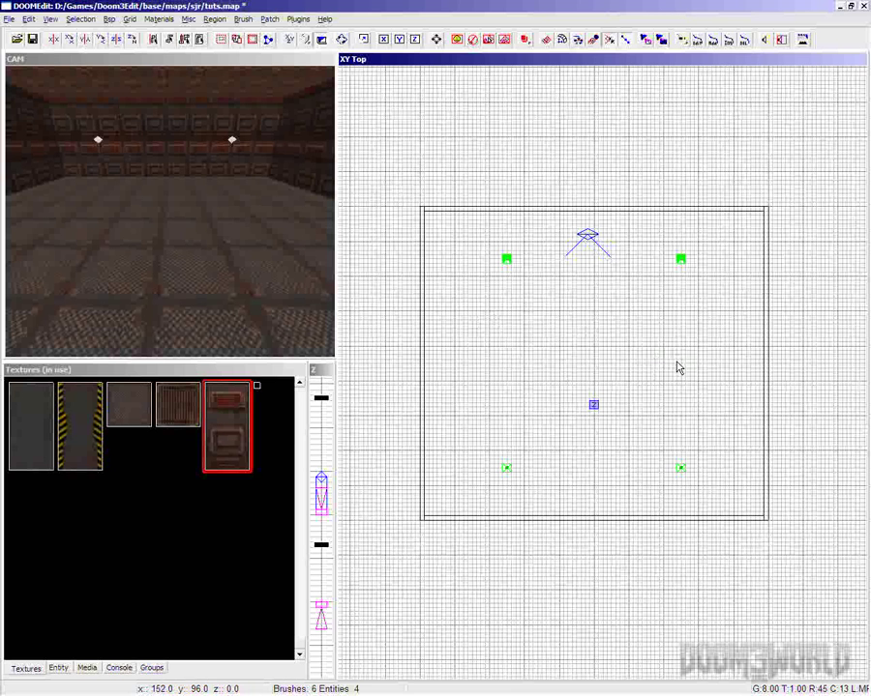
- Add an info_player_start entity in the right half of the room at about x 168, y 112 and lower it 32 units to the floor
{"action": "right_click", "coordinate": [677, 368]}
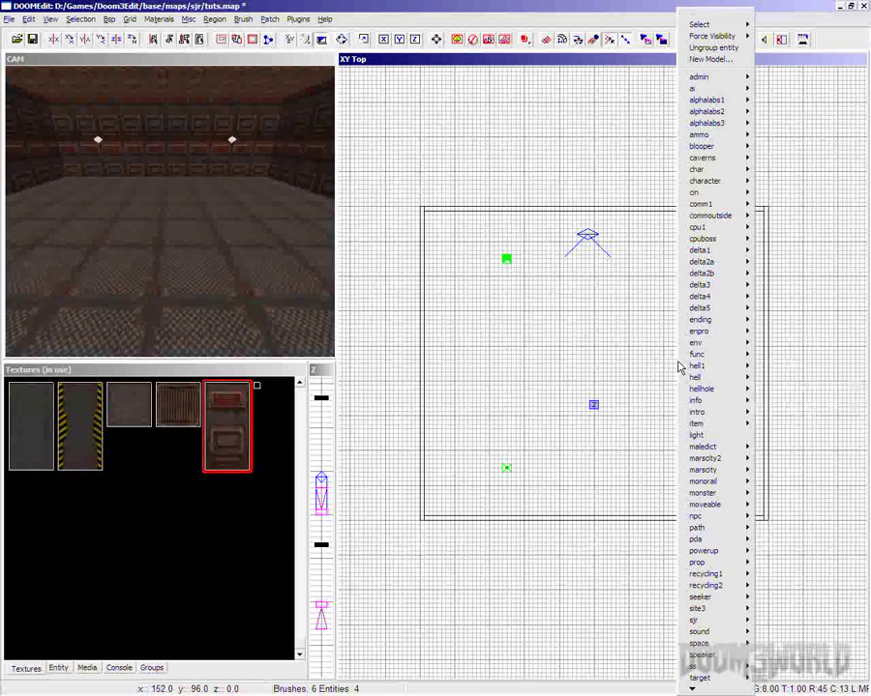
{"action": "mouse_move", "coordinate": [686, 372]}
{"action": "mouse_move", "coordinate": [695, 402]}
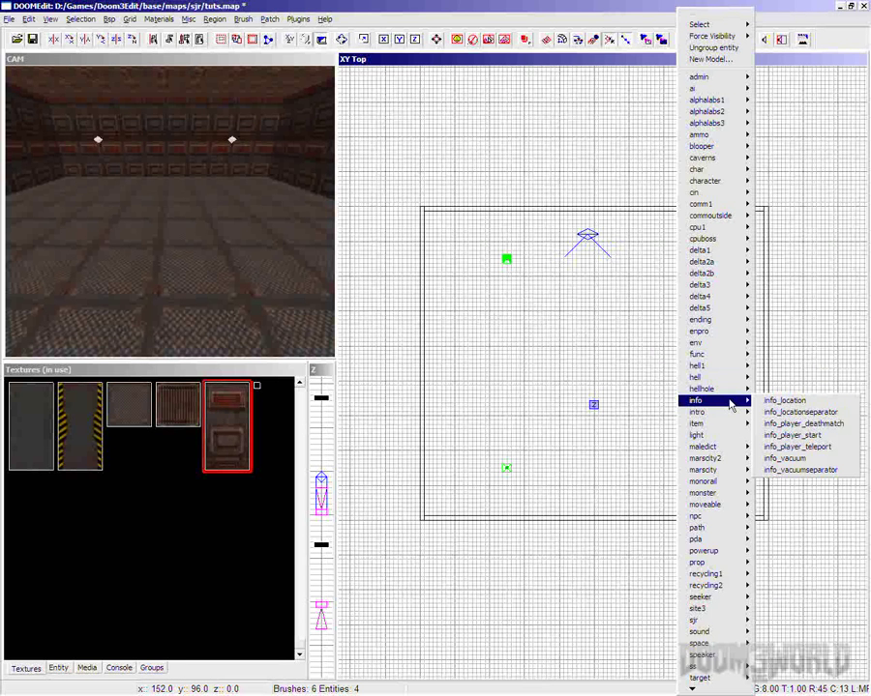
{"action": "left_click", "coordinate": [795, 435]}
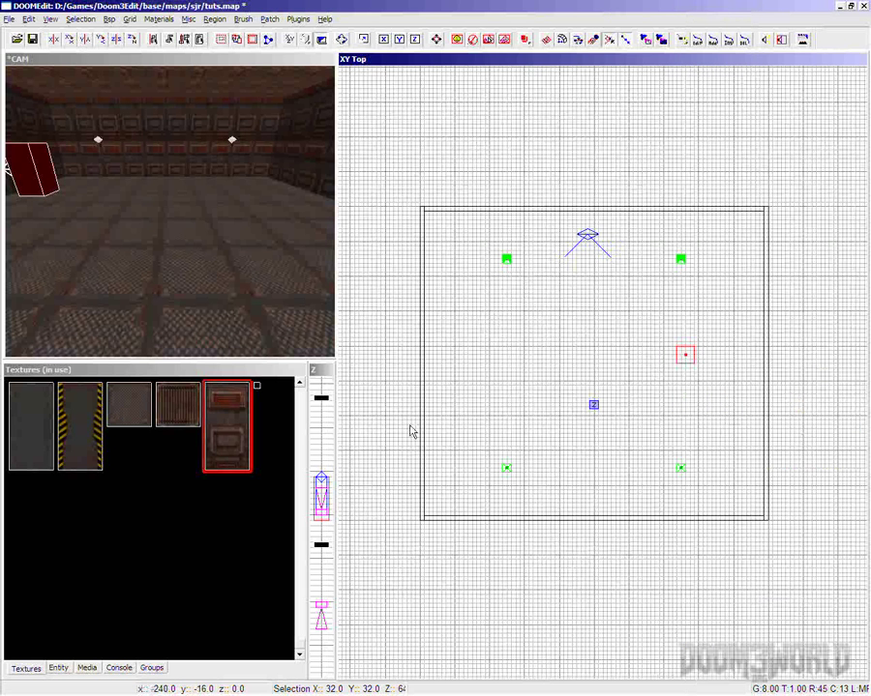
{"action": "left_click_drag", "start_coordinate": [326, 510], "coordinate": [326, 529]}
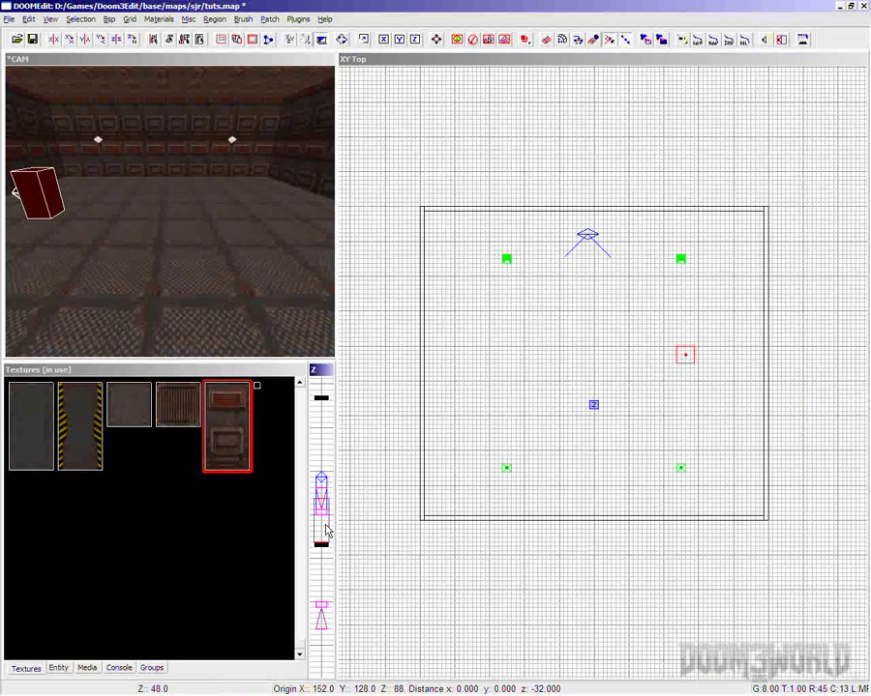
{"action": "right_click", "coordinate": [656, 360]}
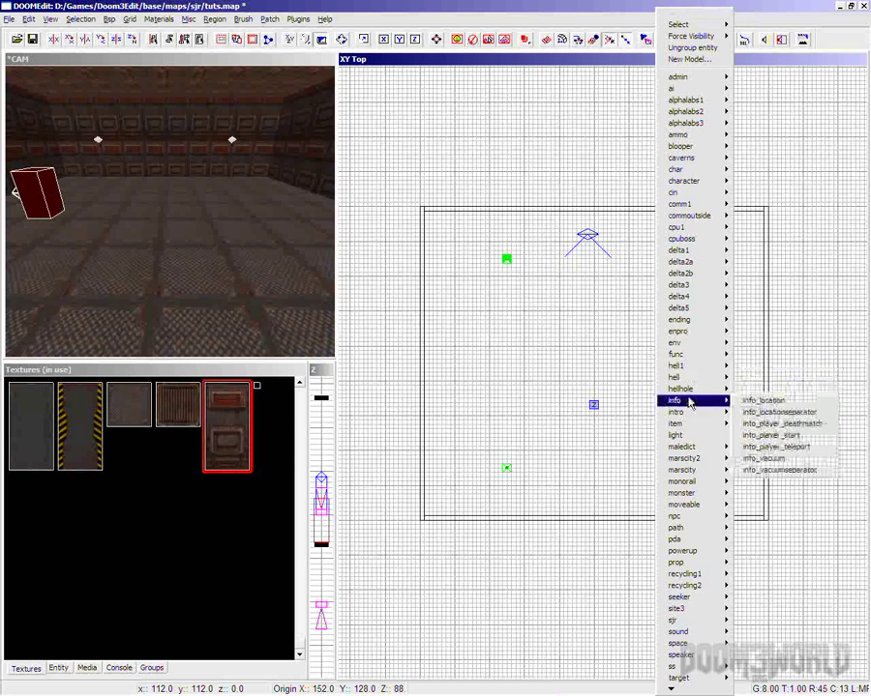
{"action": "mouse_move", "coordinate": [707, 424]}
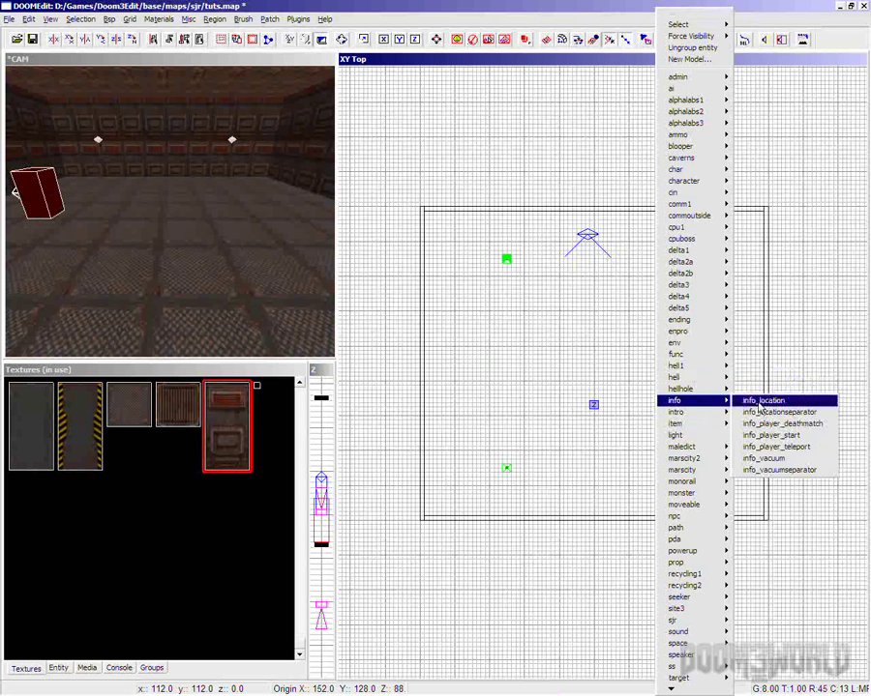
{"action": "left_click", "coordinate": [809, 368]}
{"action": "right_click", "coordinate": [665, 407]}
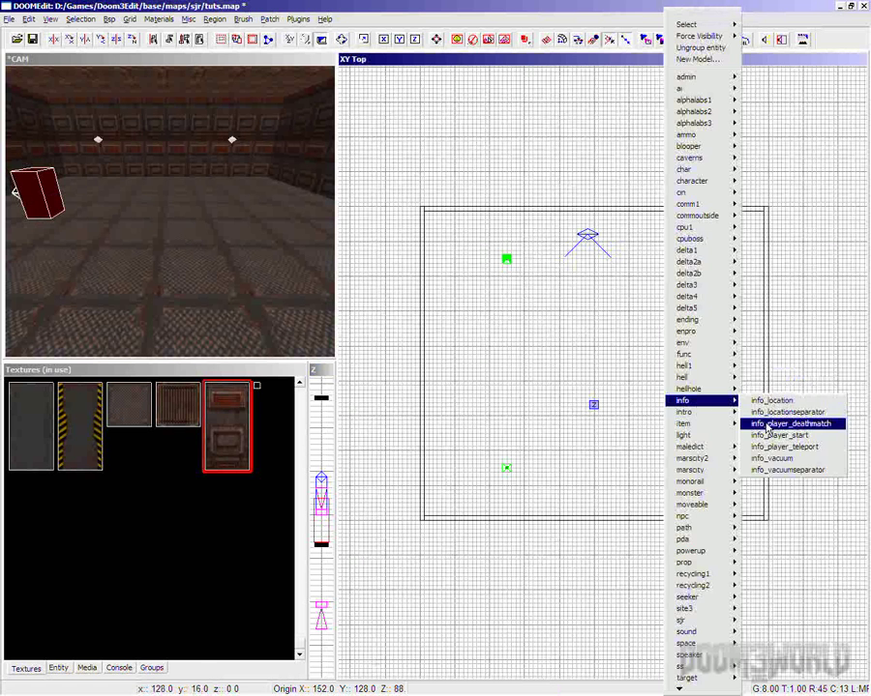
{"action": "left_click", "coordinate": [590, 396]}
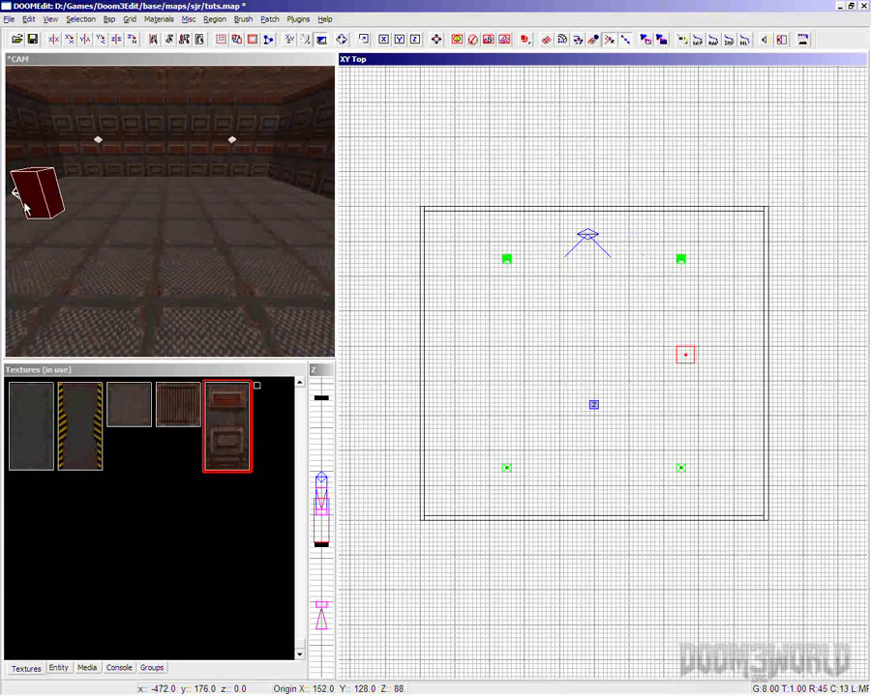
- Set the selected player start's angle to 180 in its entity properties and check its facing arrow in the top view
{"action": "key", "text": "comma"}
{"action": "key", "text": "comma"}
{"action": "key", "text": "comma"}
{"action": "key", "text": "comma"}
{"action": "key", "text": "comma"}
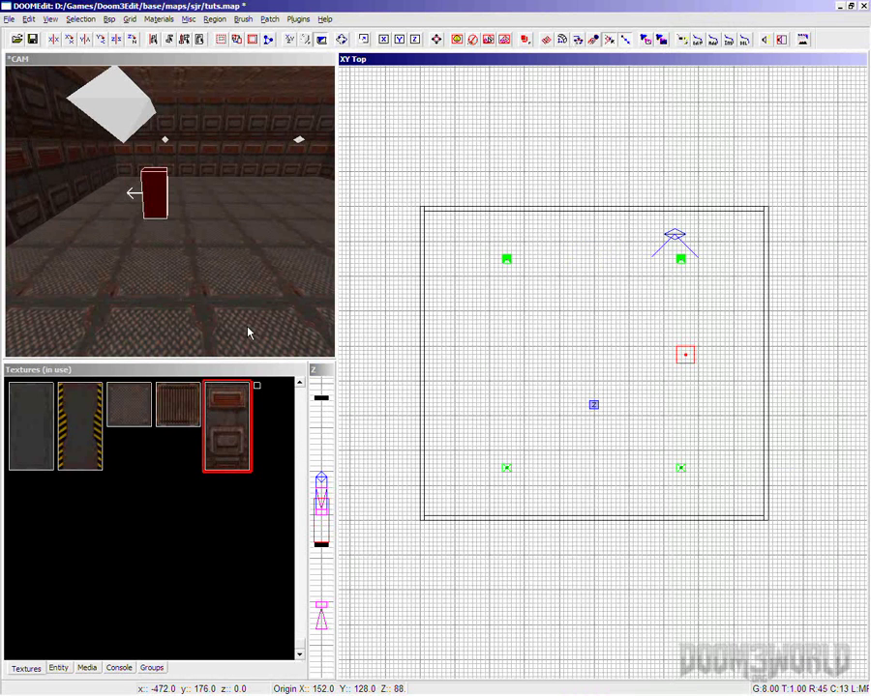
{"action": "key", "text": "n"}
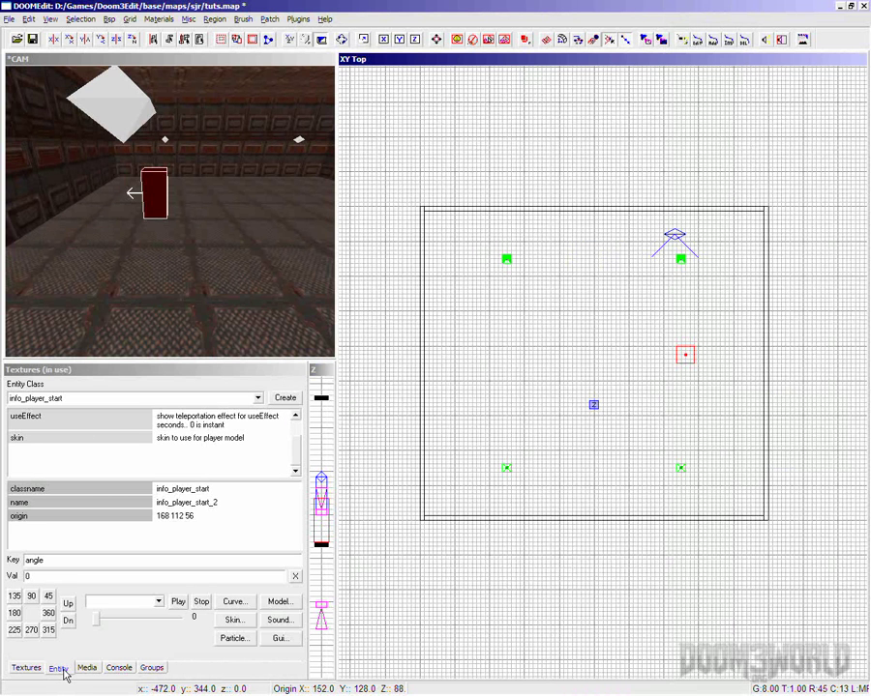
{"action": "left_click", "coordinate": [131, 392]}
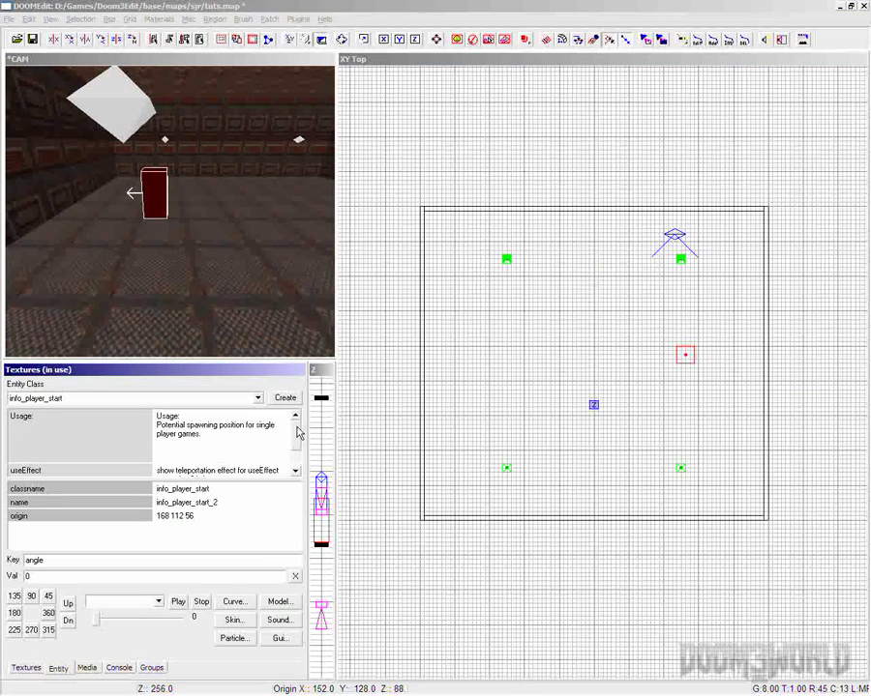
{"action": "mouse_move", "coordinate": [297, 429]}
{"action": "left_mouse_down"}
{"action": "mouse_move", "coordinate": [298, 459]}
{"action": "mouse_move", "coordinate": [297, 432]}
{"action": "left_mouse_up"}
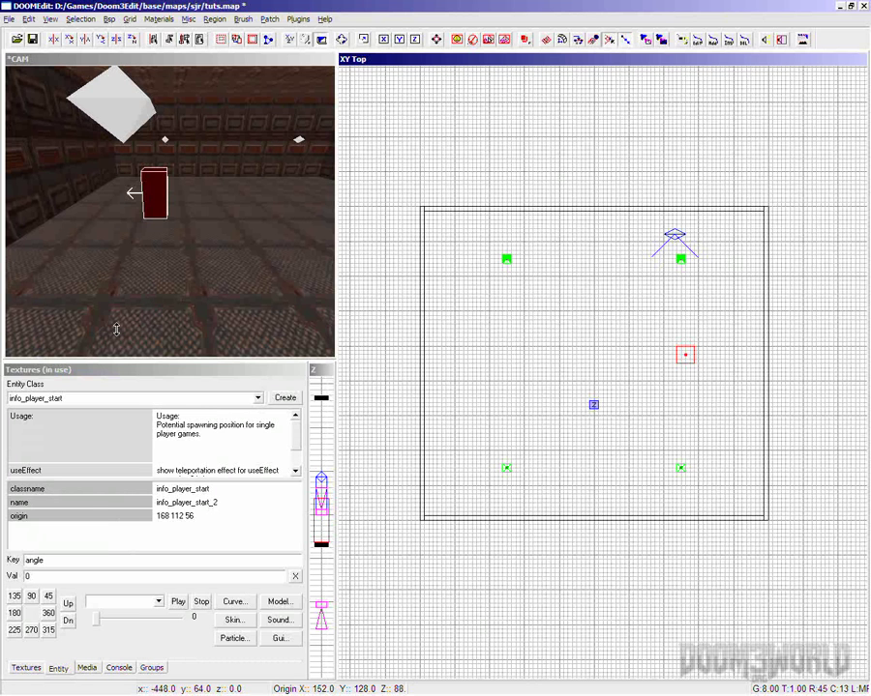
{"action": "left_click", "coordinate": [14, 614]}
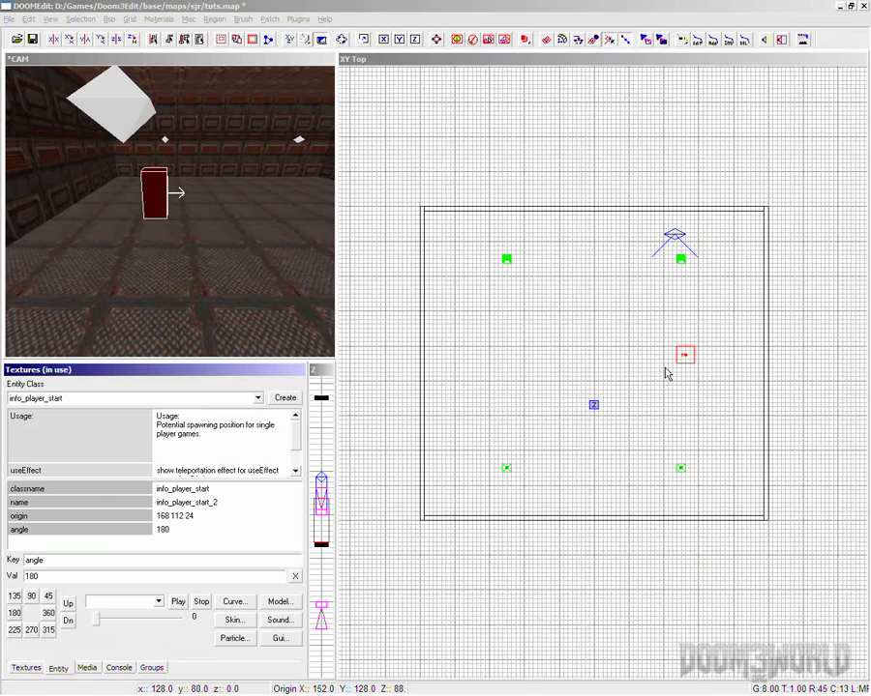
{"action": "scroll", "coordinate": [667, 378], "scroll_direction": "up", "scroll_amount": 4}
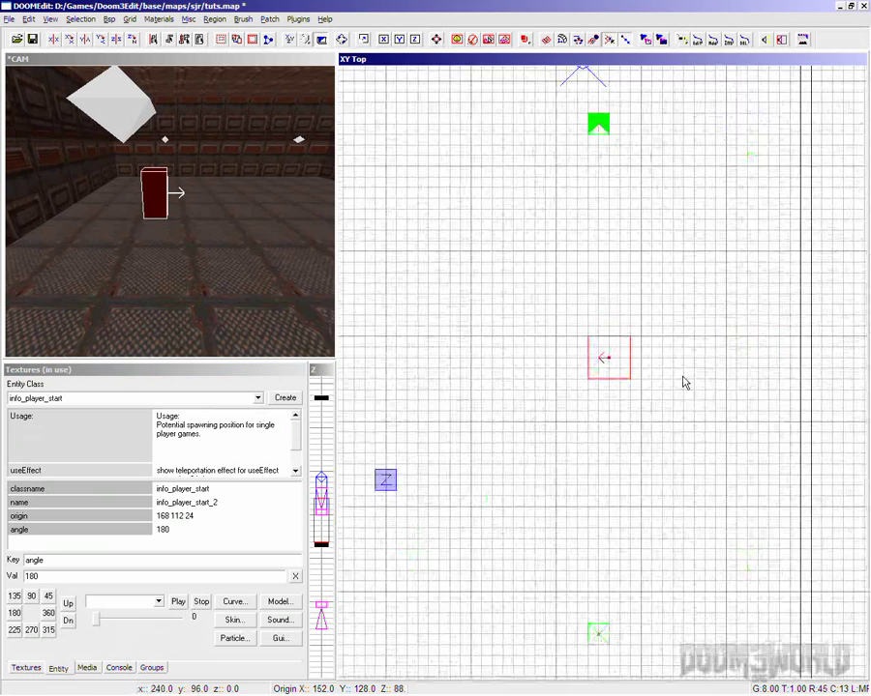
{"action": "scroll", "coordinate": [683, 383], "scroll_direction": "up", "scroll_amount": 2}
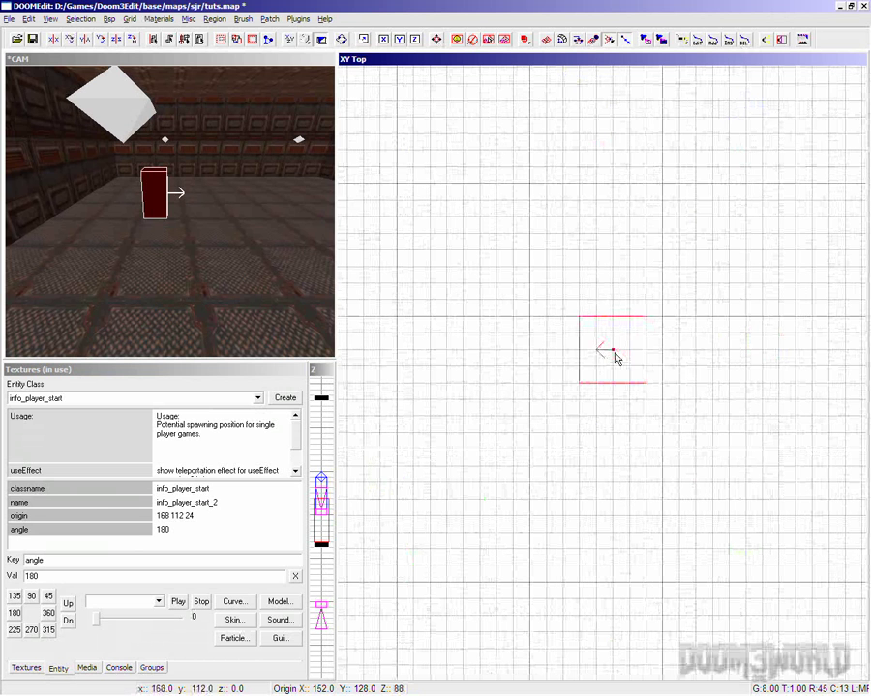
{"action": "scroll", "coordinate": [615, 358], "scroll_direction": "down", "scroll_amount": 5}
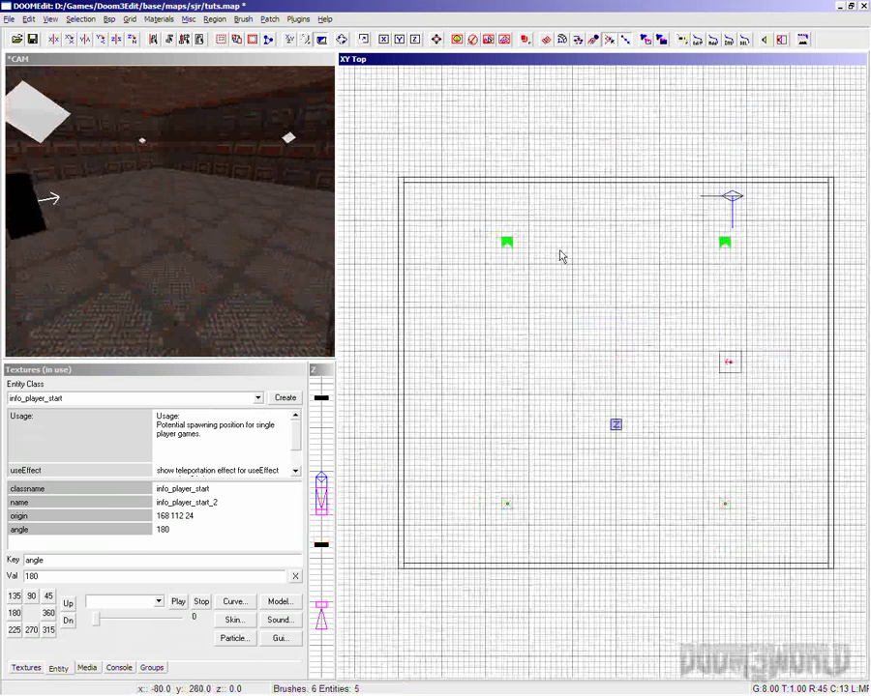
- Save the map, switch to the DOOM 3 game window and compile the map with the command dmap maps/sjr/tuts
{"action": "left_click", "coordinate": [11, 19]}
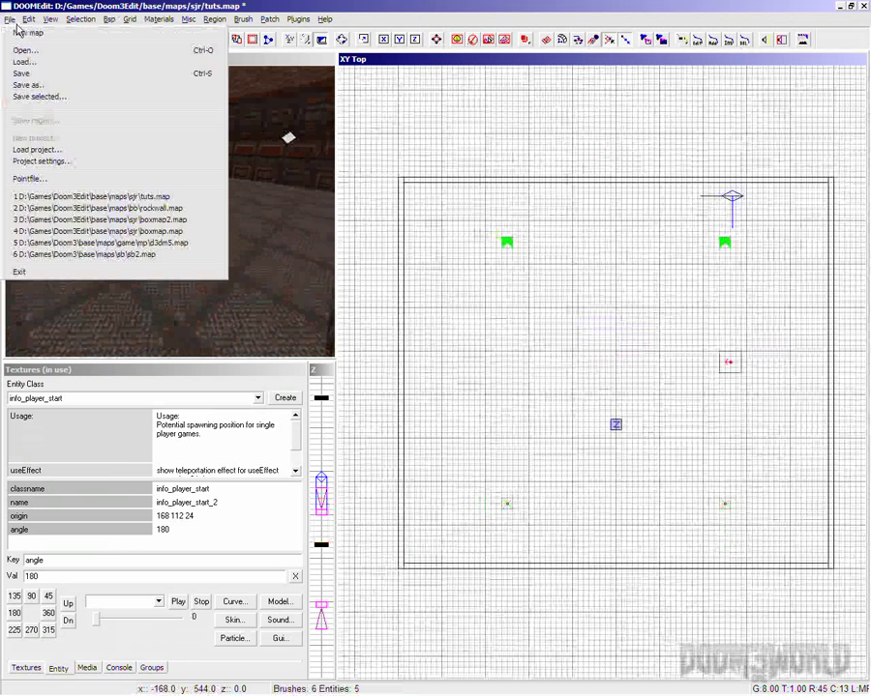
{"action": "left_click", "coordinate": [25, 72]}
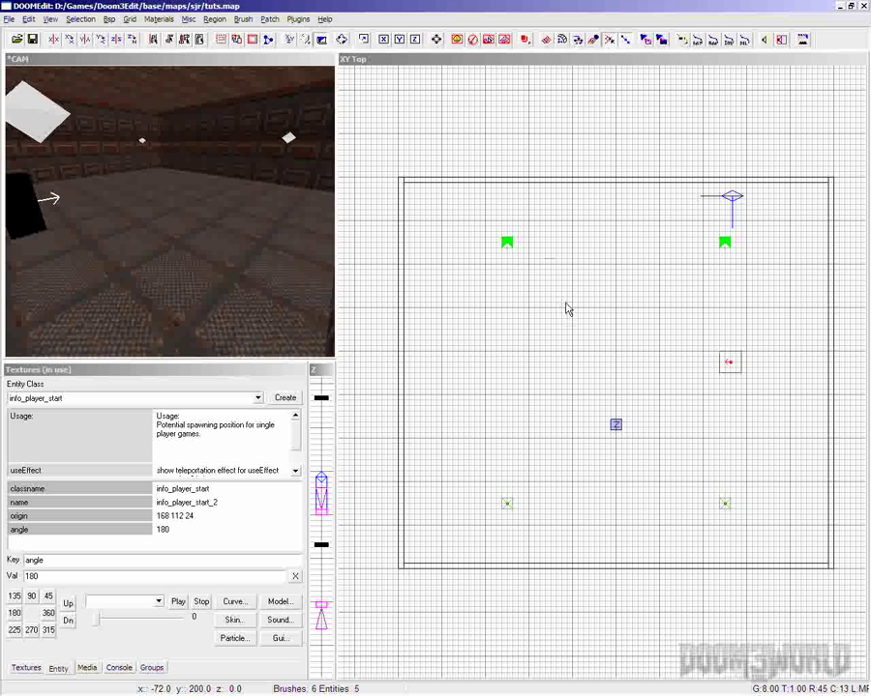
{"action": "left_click", "coordinate": [802, 41]}
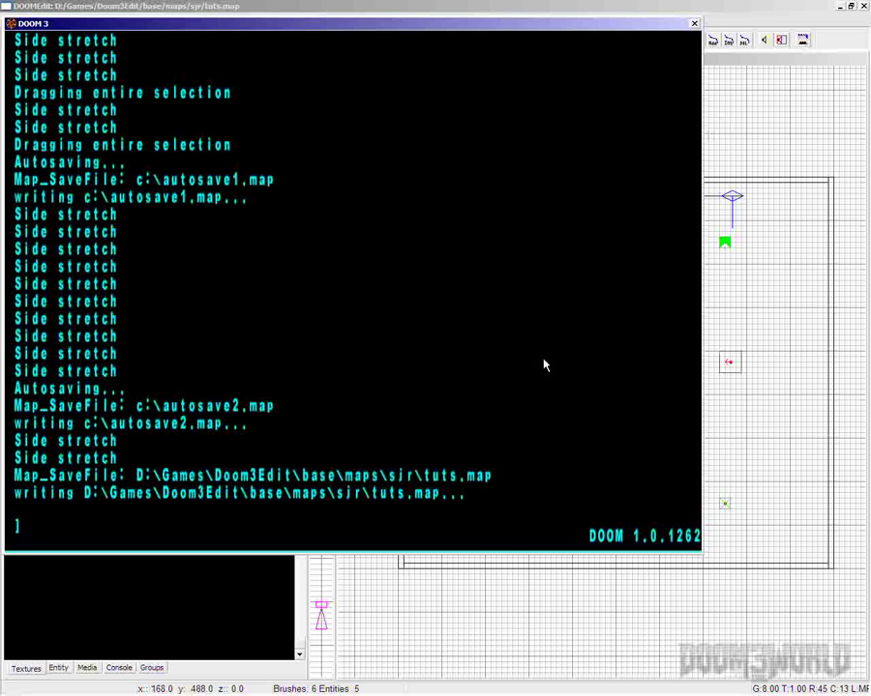
{"action": "type", "text": "dmap maps/s"}
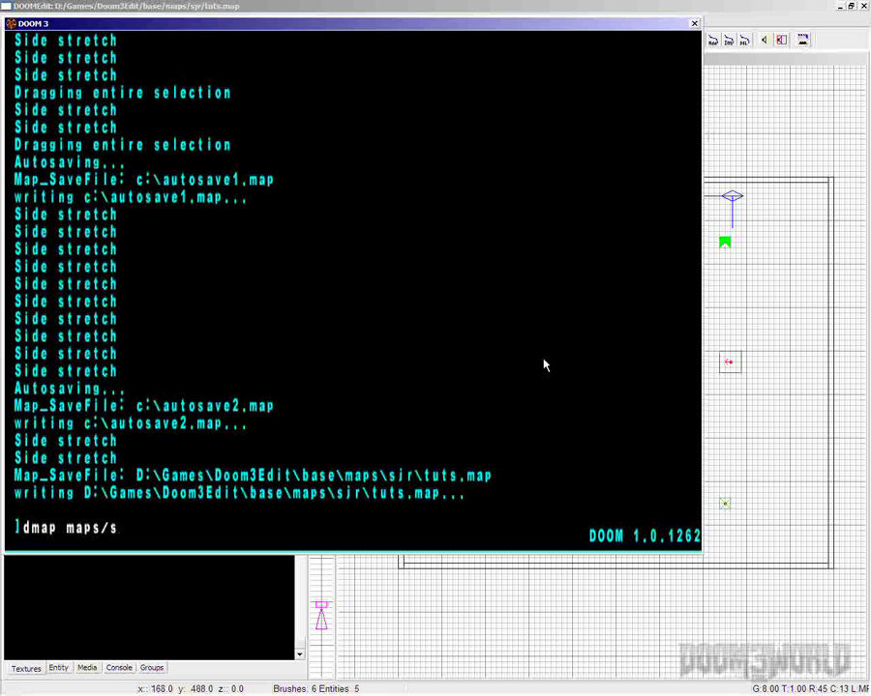
{"action": "type", "text": "jr/tuts"}
{"action": "key", "text": "Return"}
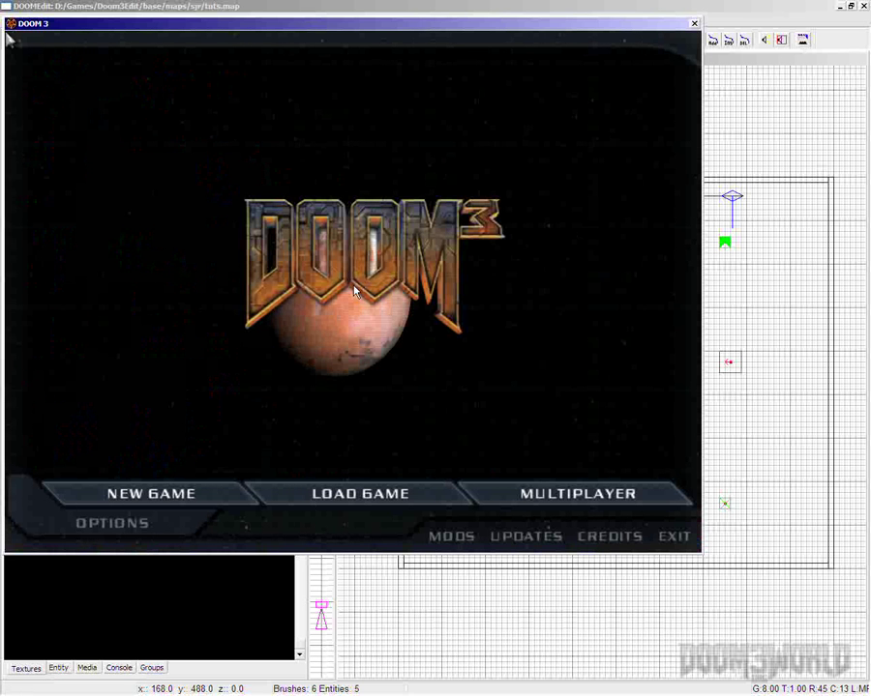
- Load the compiled map in the game with the console command map sjr/tuts
{"action": "key", "text": "ctrl+alt+grave"}
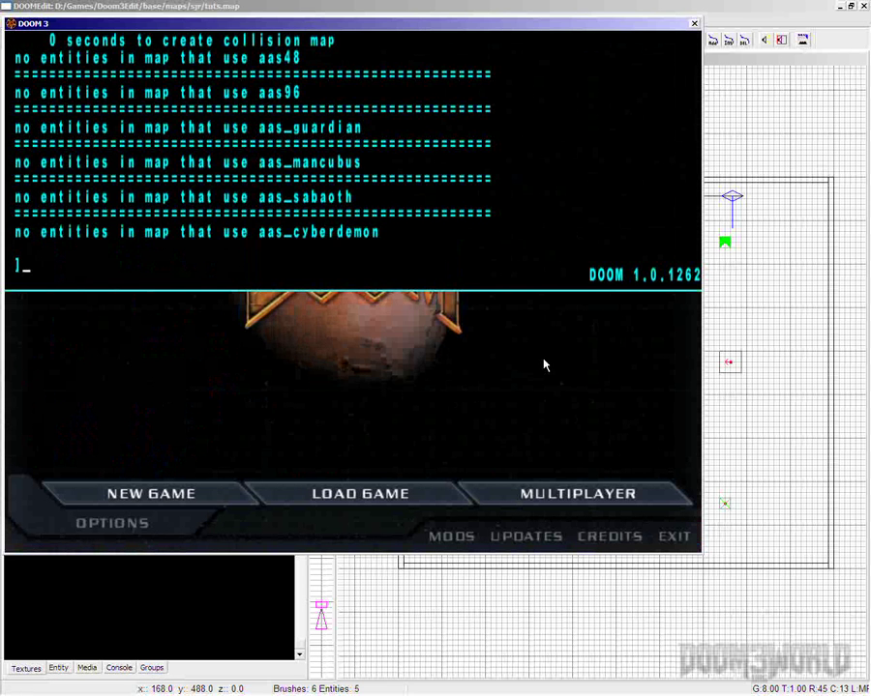
{"action": "type", "text": "map"}
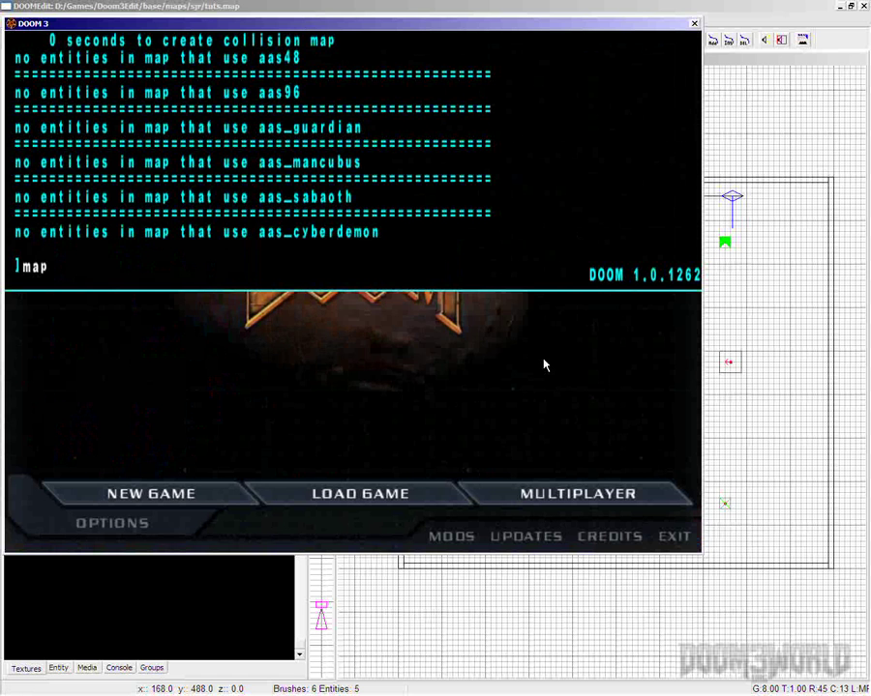
{"action": "type", "text": " s"}
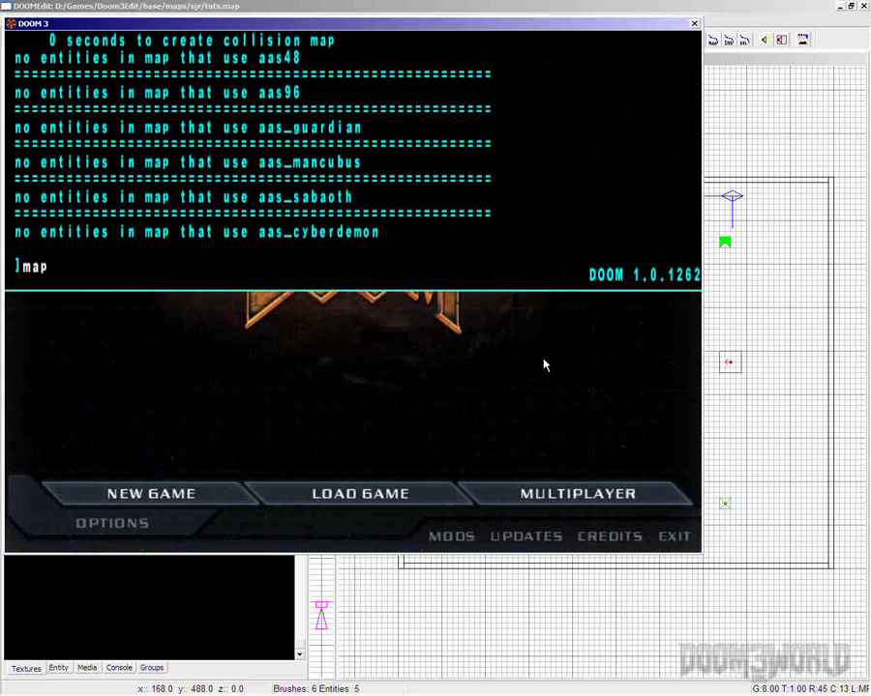
{"action": "type", "text": "jr/tut"}
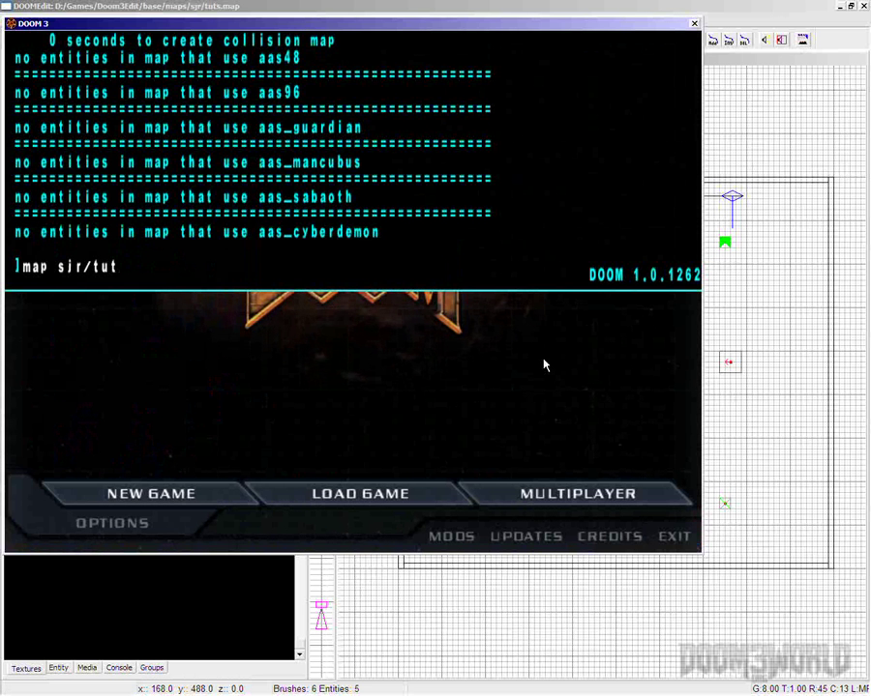
{"action": "type", "text": "s"}
{"action": "key", "text": "Return"}
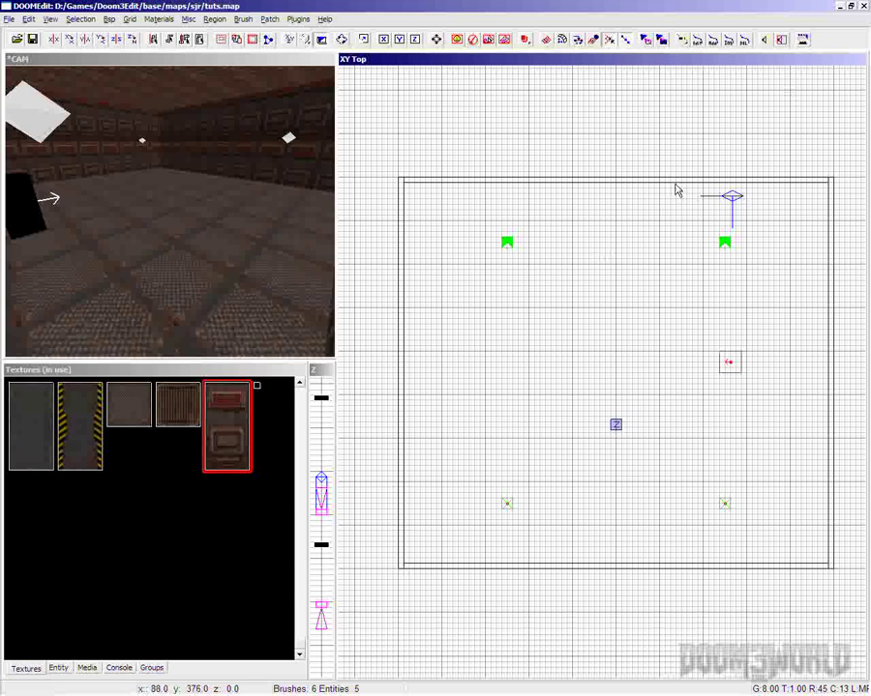
- Return to the DOOM 3 game window and run the testmap command on sjr/tuts from its console
{"action": "key", "text": "F2"}
{"action": "key", "text": "grave"}
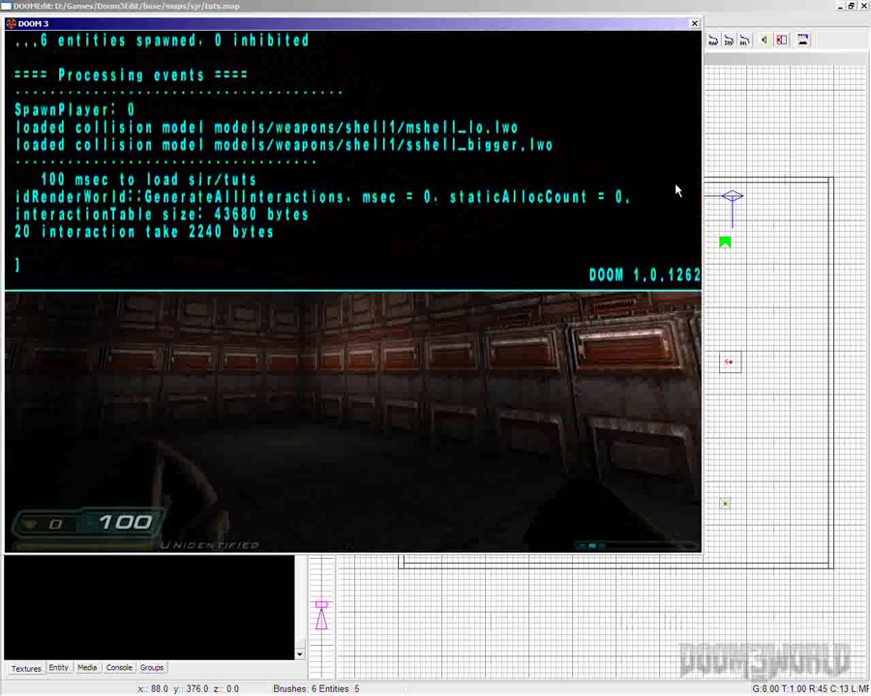
{"action": "type", "text": "testmap "}
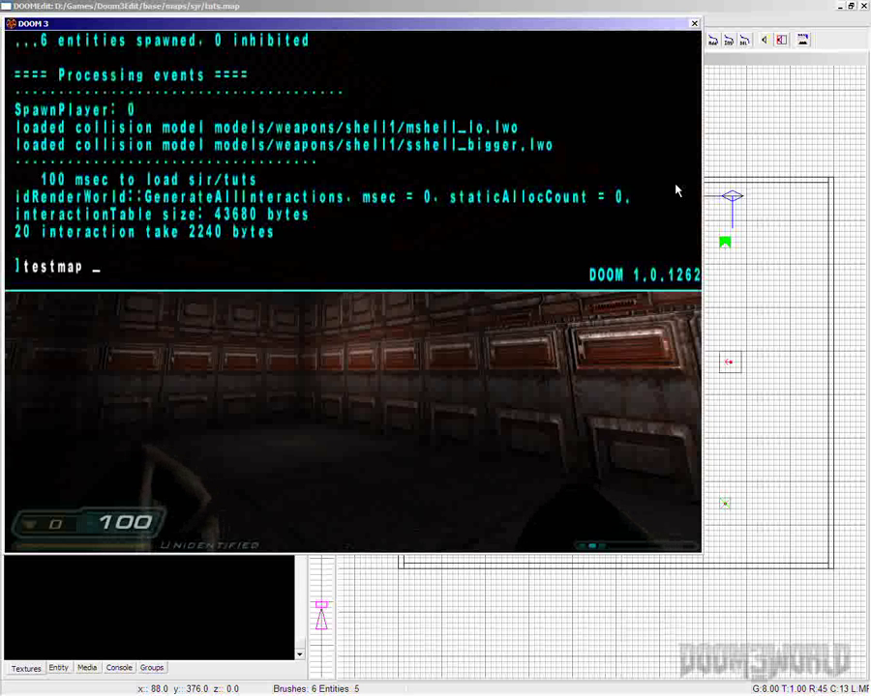
{"action": "type", "text": "sir/tuts"}
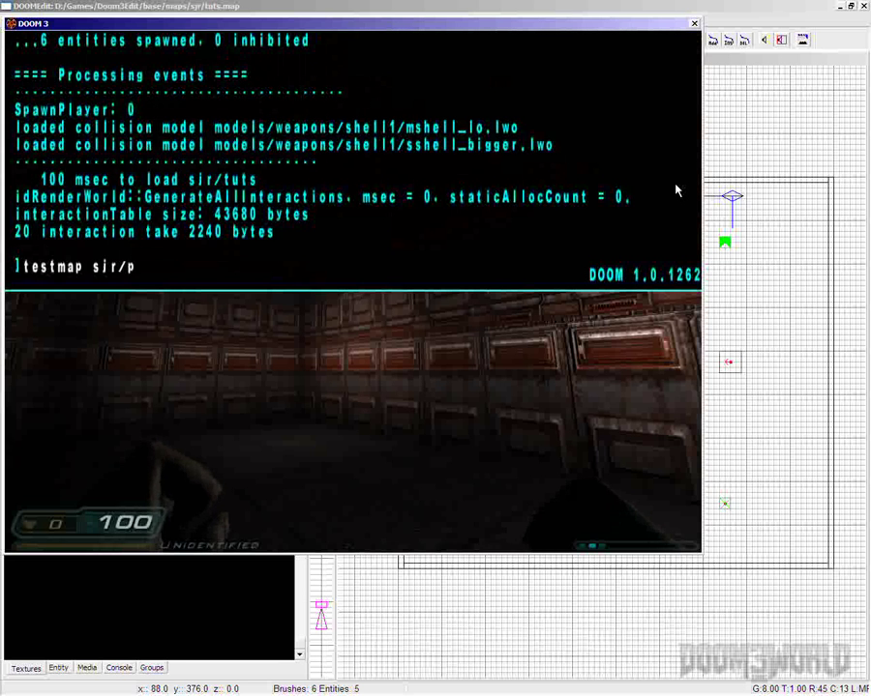
{"action": "key", "text": "Return"}
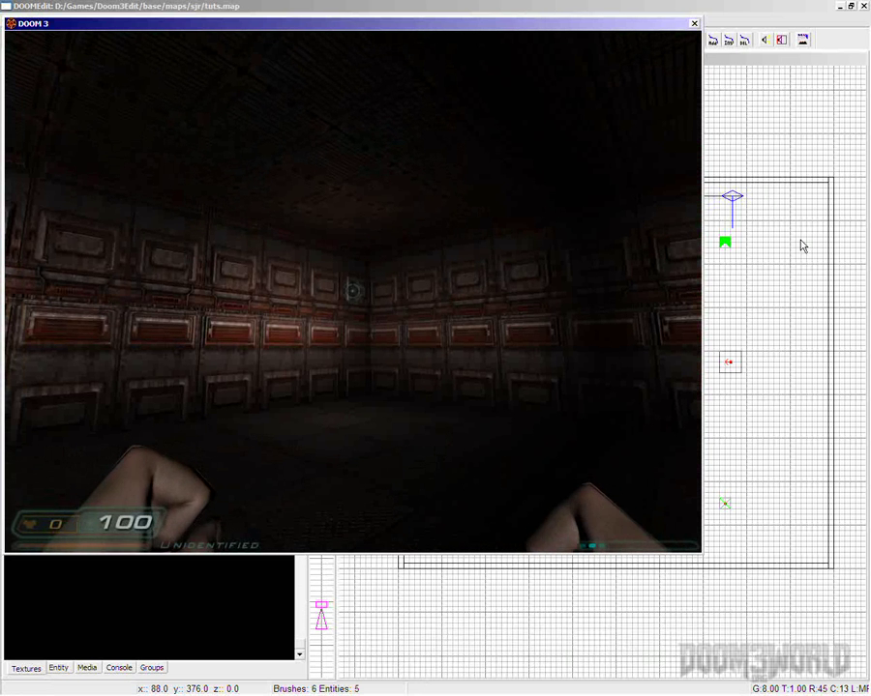
{"action": "key", "text": "grave"}
{"action": "key", "text": "grave"}
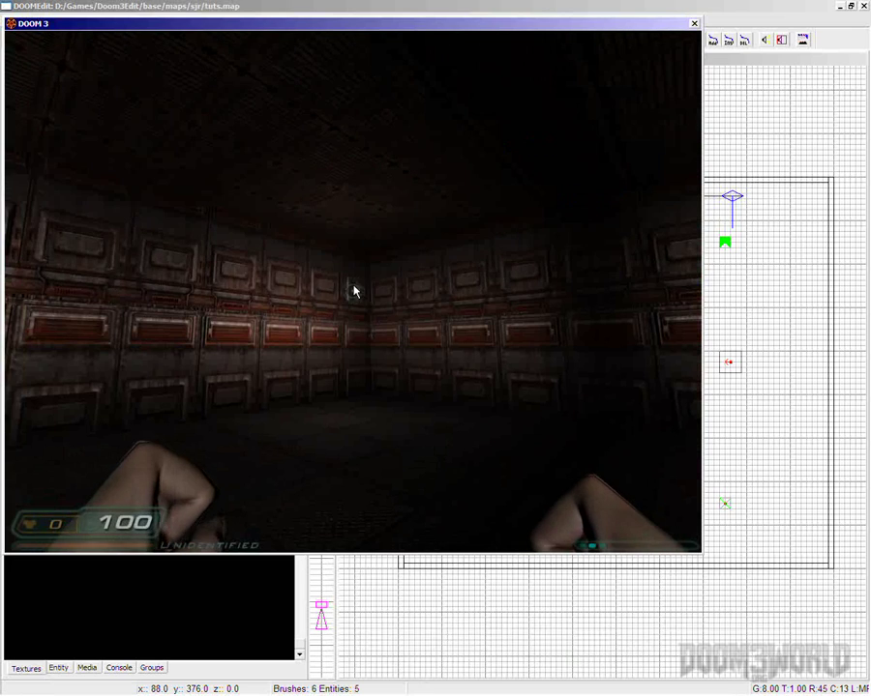